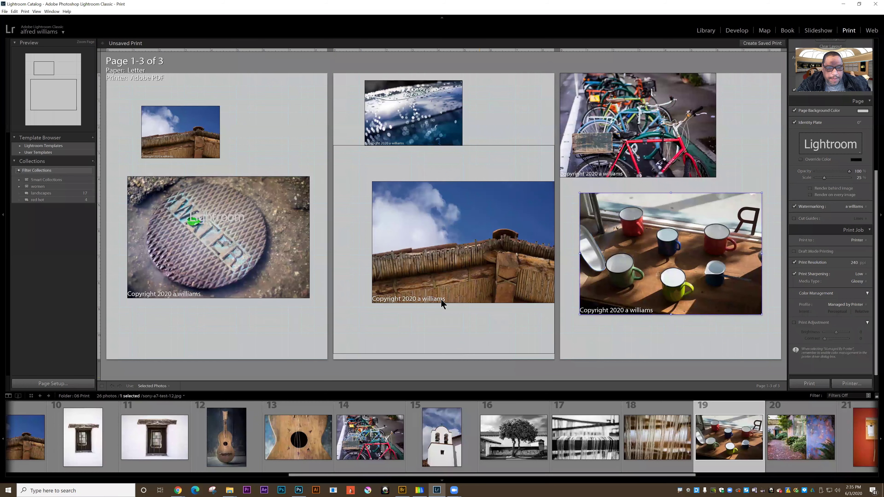
- Leave the Print module's layout pages for the Library module
left_click(707, 31)
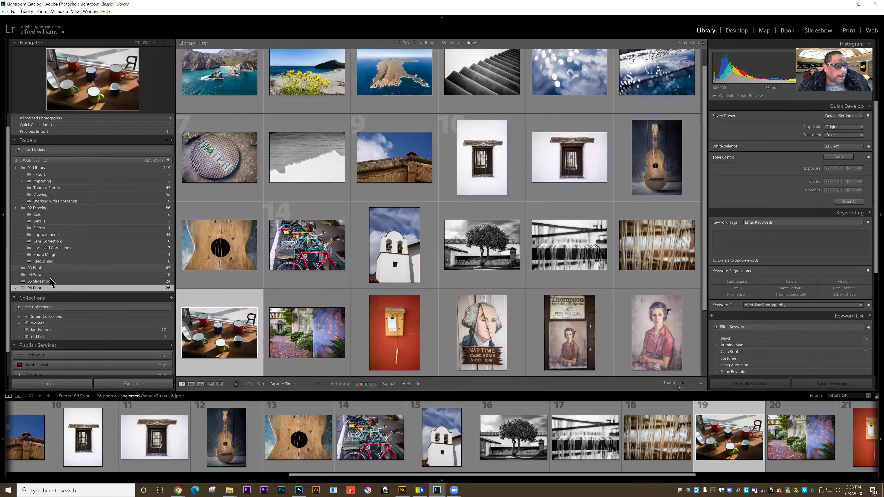
- Select the 04 Web folder to show its 18 guitarist portraits
left_click(48, 275)
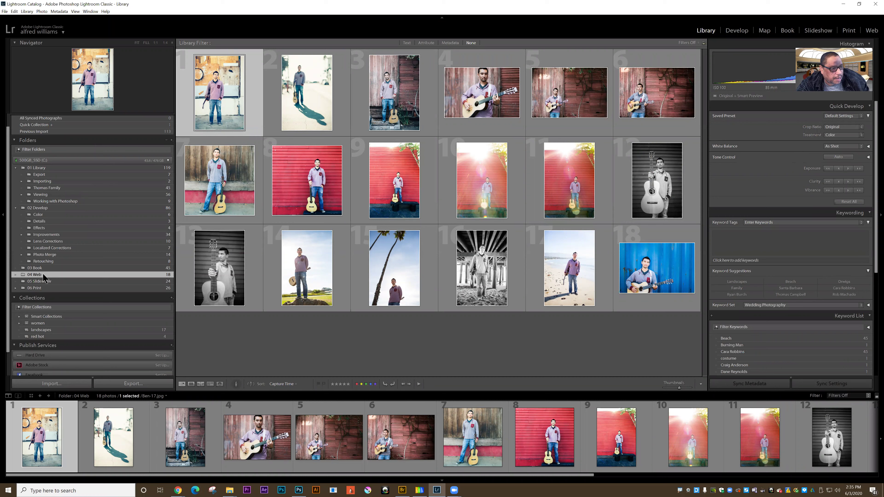
- Enter the Web module and preview the Charcoal, Clean, Dusk and Exif metadata templates
left_click(870, 32)
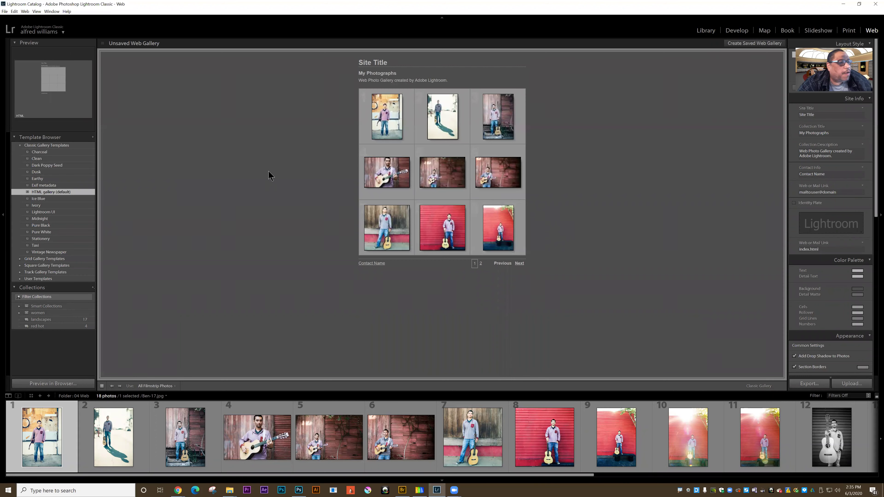
left_click(52, 153)
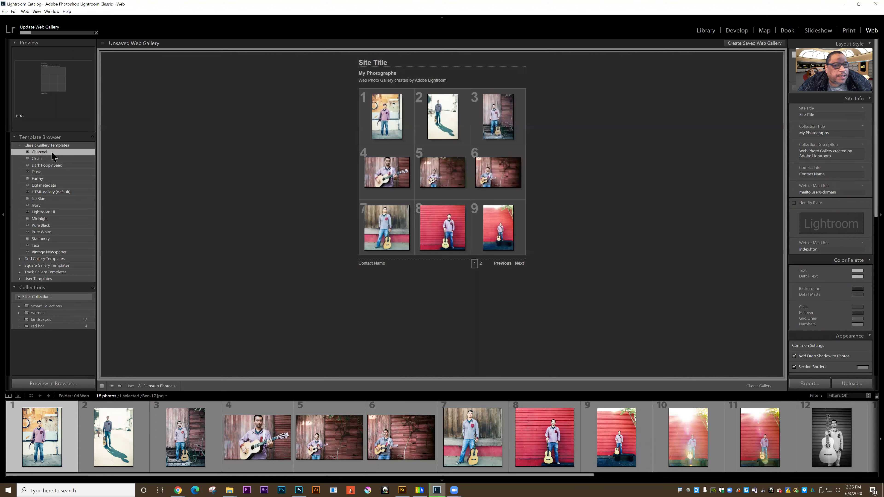
left_click(56, 166)
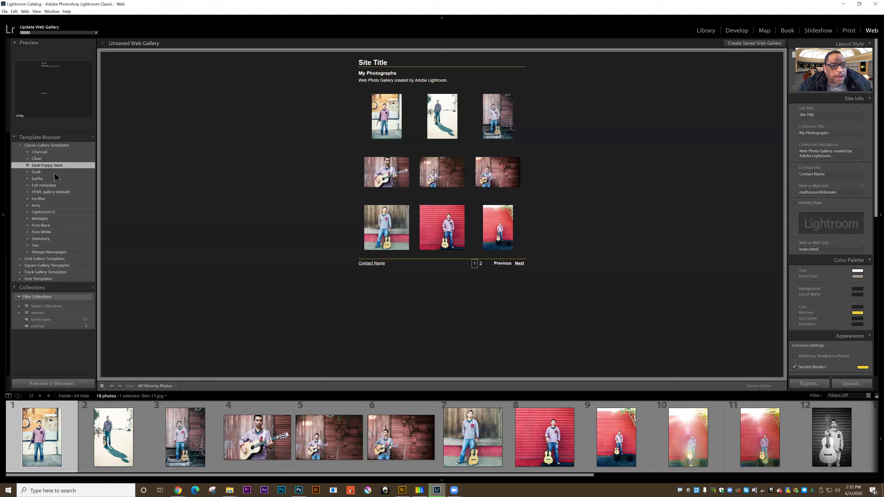
left_click(57, 173)
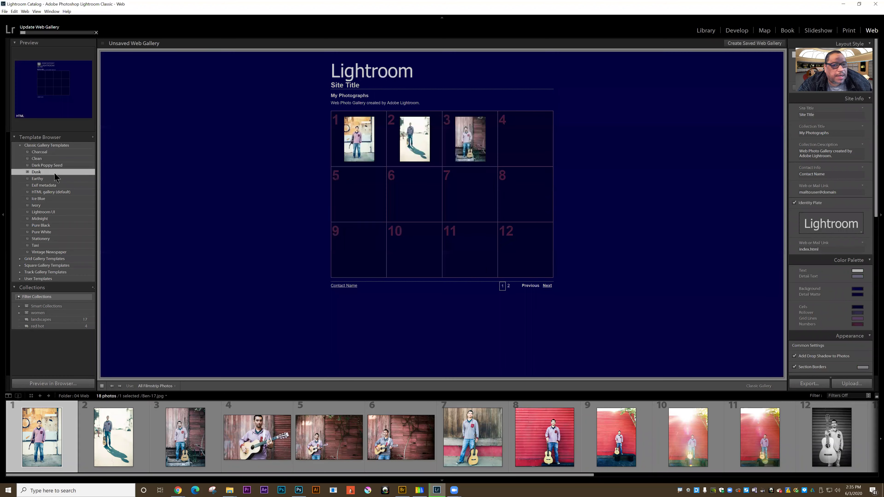
left_click(54, 185)
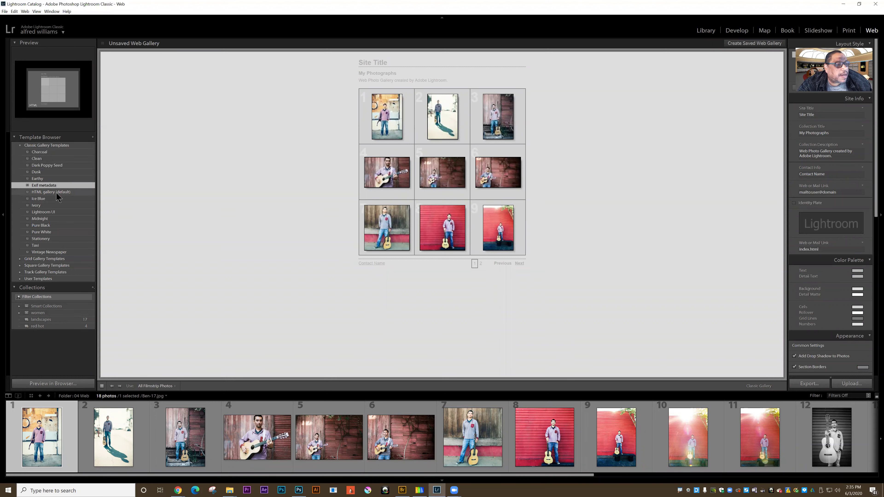
- Preview the HTML, Ice Blue and Lightroom UI templates, settling on Midnight
left_click(56, 193)
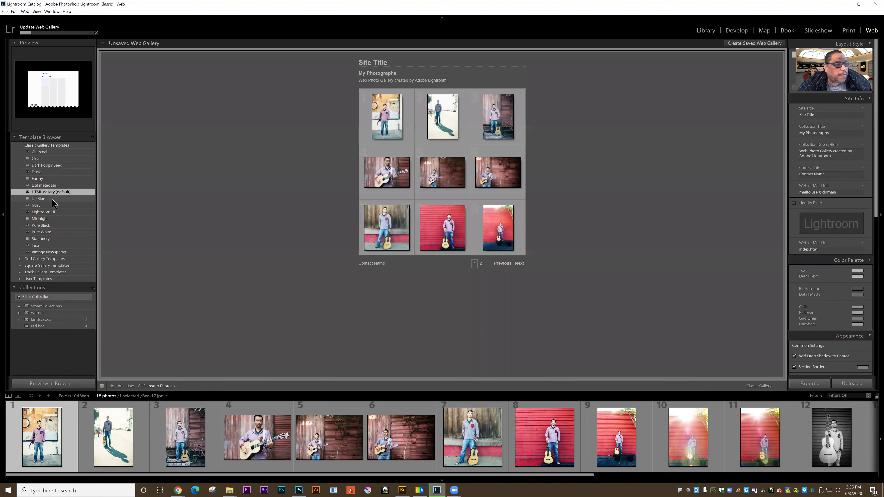
left_click(53, 199)
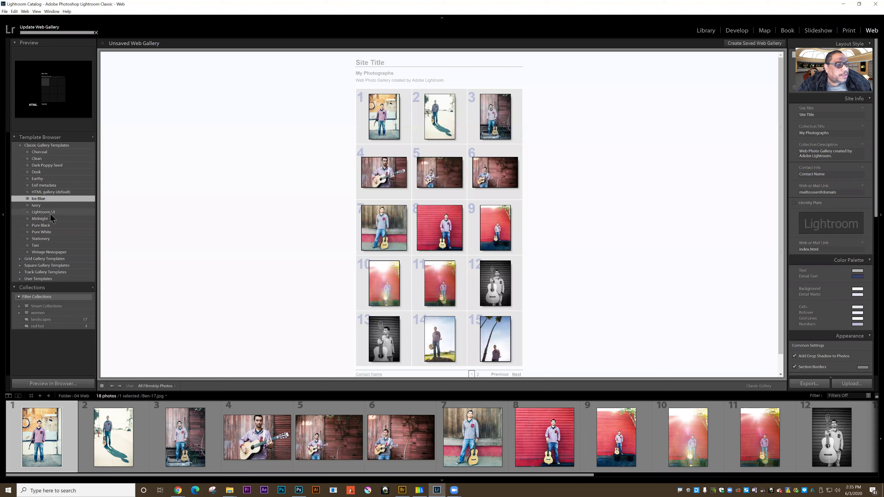
left_click(52, 213)
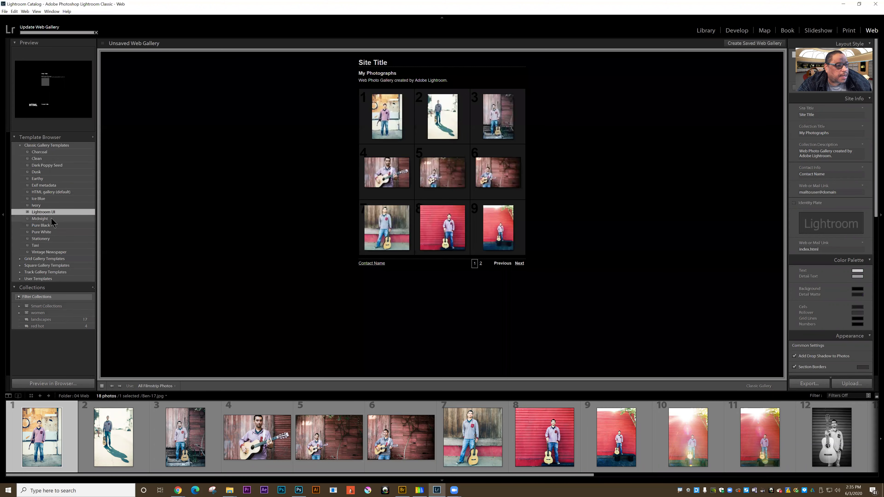
left_click(52, 219)
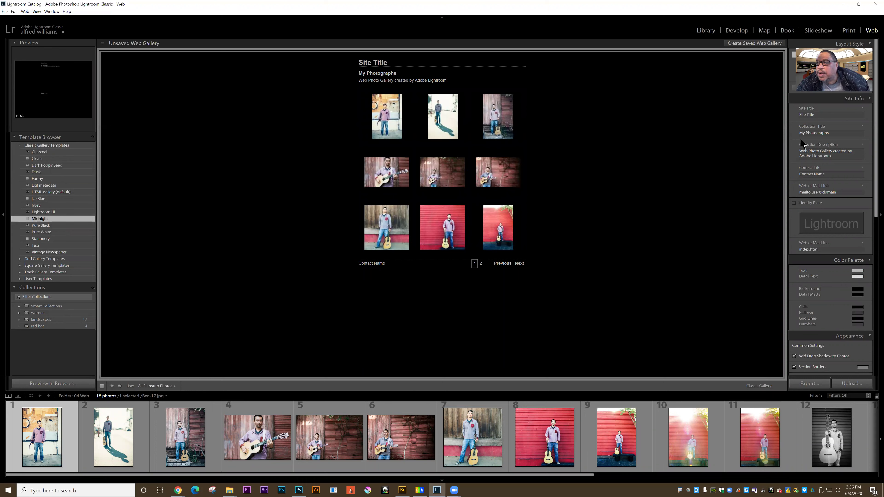
left_click(818, 115)
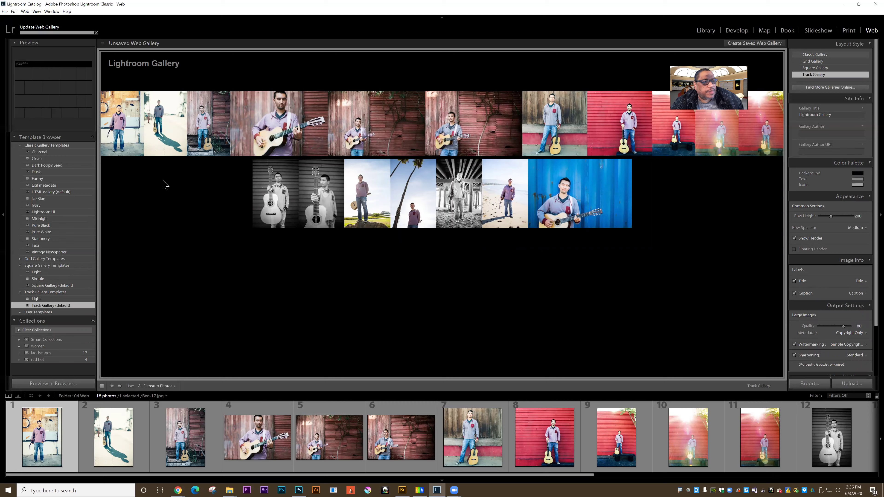
- Switch the gallery layout style back to Classic Gallery
left_click(39, 227)
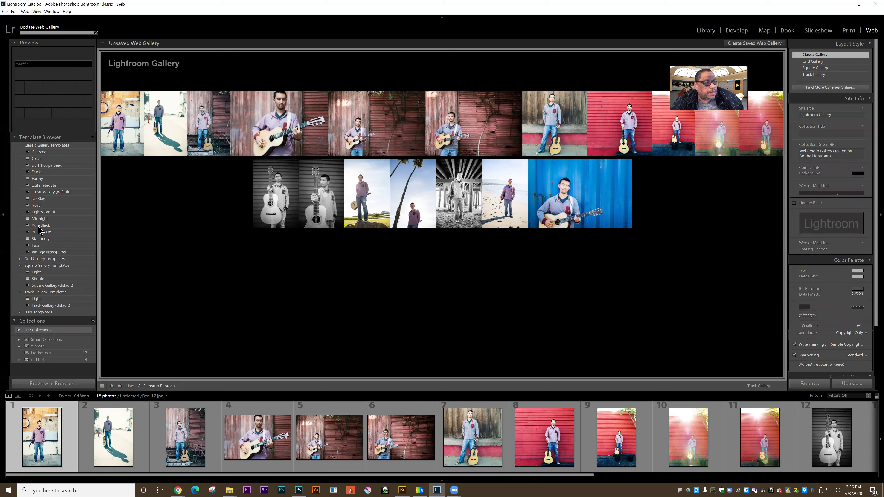
- Apply the Pure Black template and enter a new site title
left_click(39, 226)
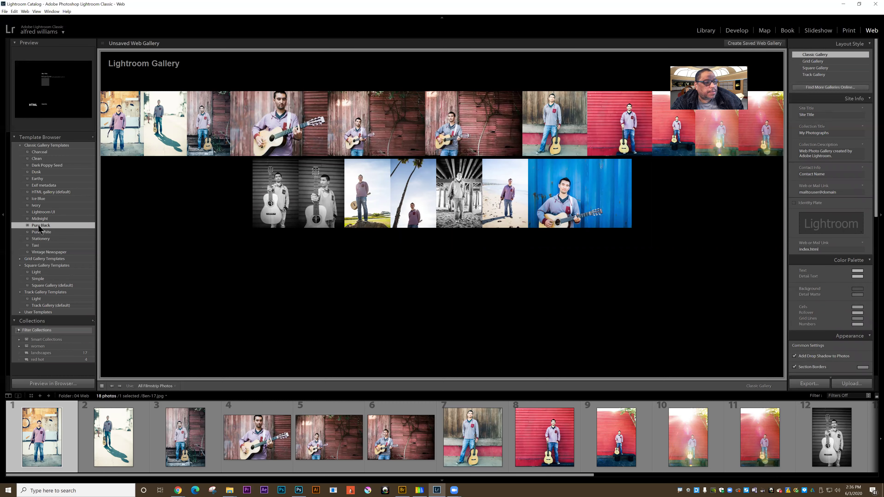
left_click(817, 115)
type("my wen project")
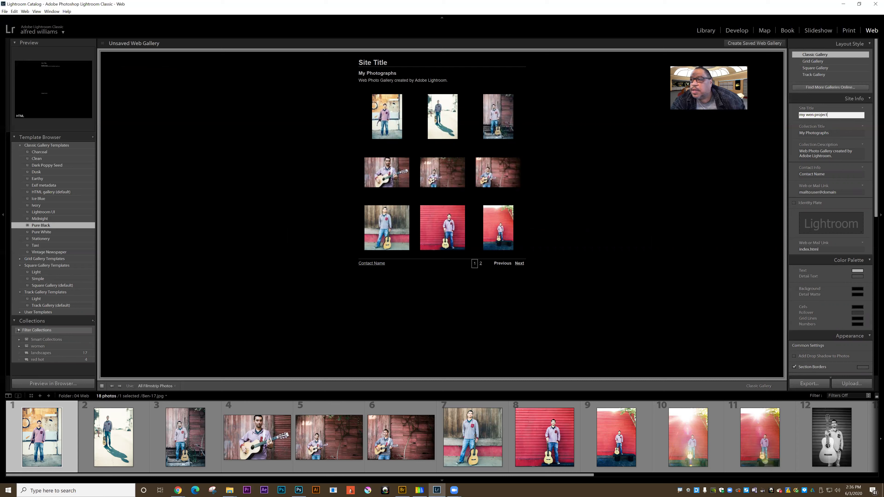
left_click(817, 133)
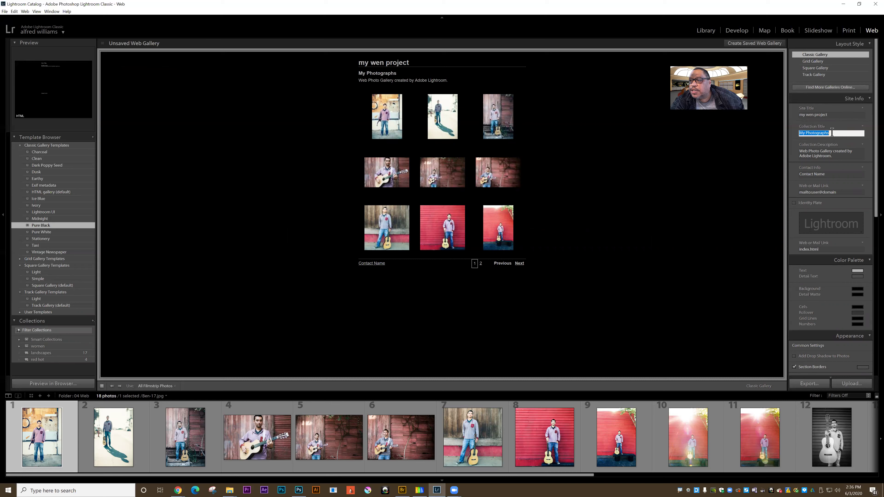
- Correct the site title's typo so it reads 'my web project'
left_click(812, 115)
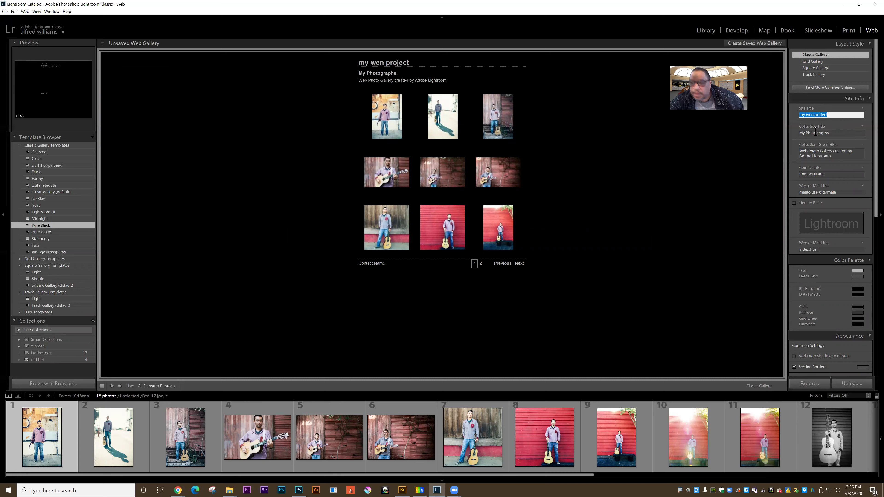
left_click(810, 114)
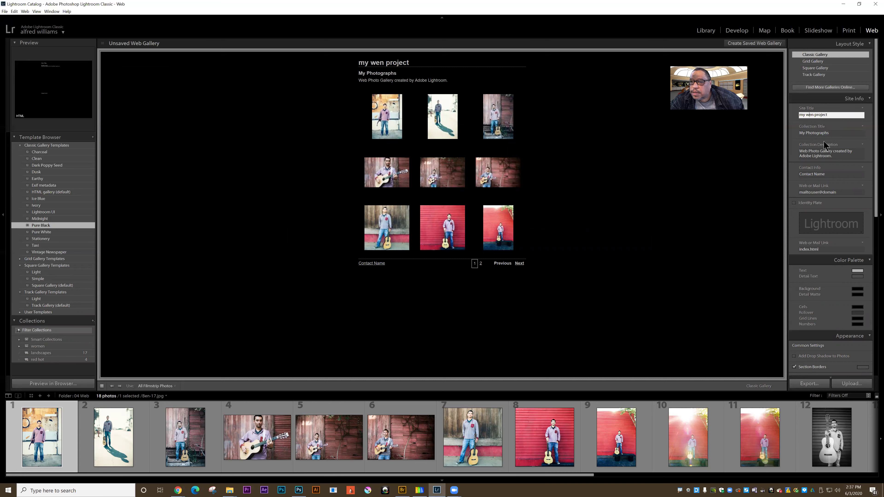
left_click(807, 135)
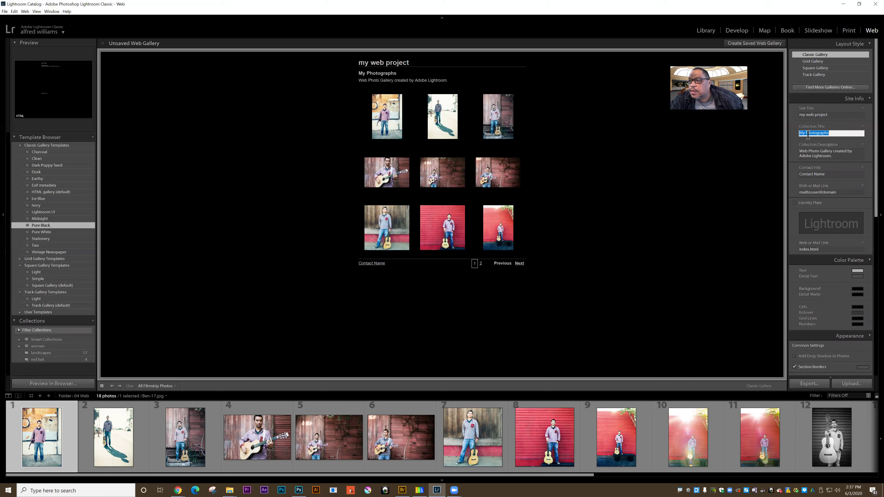
left_click(816, 152)
left_click(817, 174)
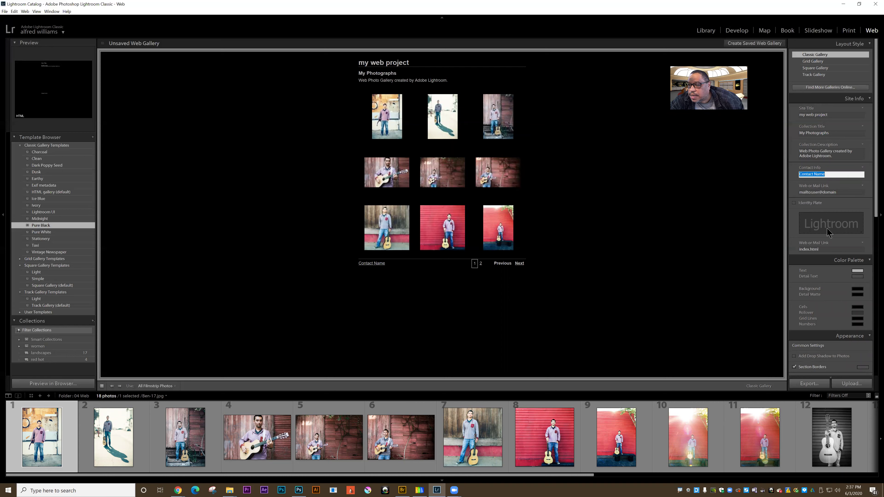
- Set the Appearance panel's Image Pages size to 480 px
scroll(875, 243, "down", 3)
scroll(875, 256, "down", 1)
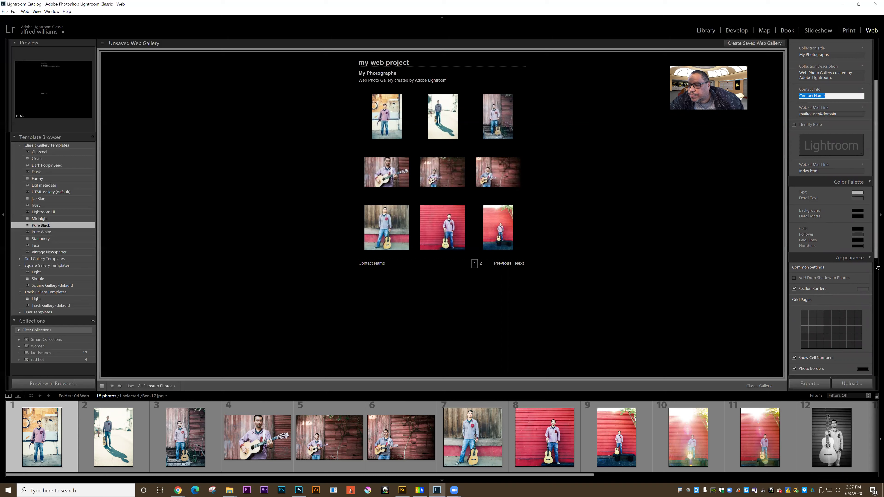
scroll(875, 275, "down", 1)
scroll(875, 306, "down", 4)
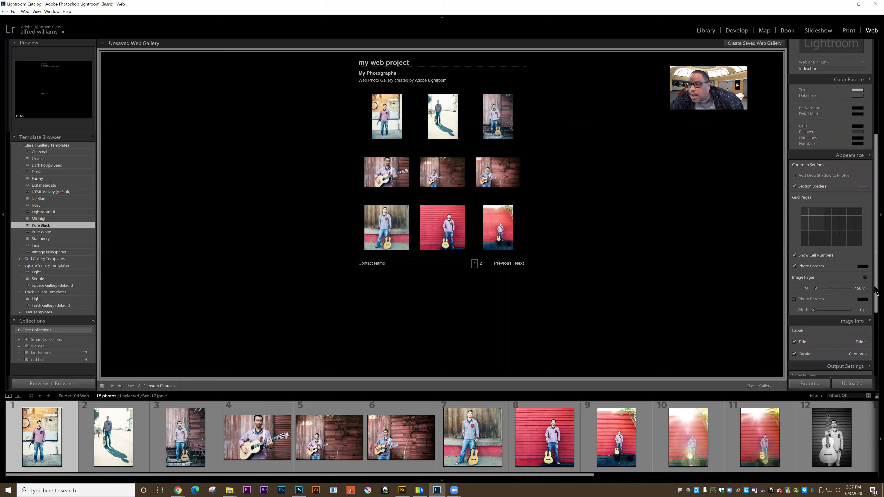
scroll(876, 277, "down", 3)
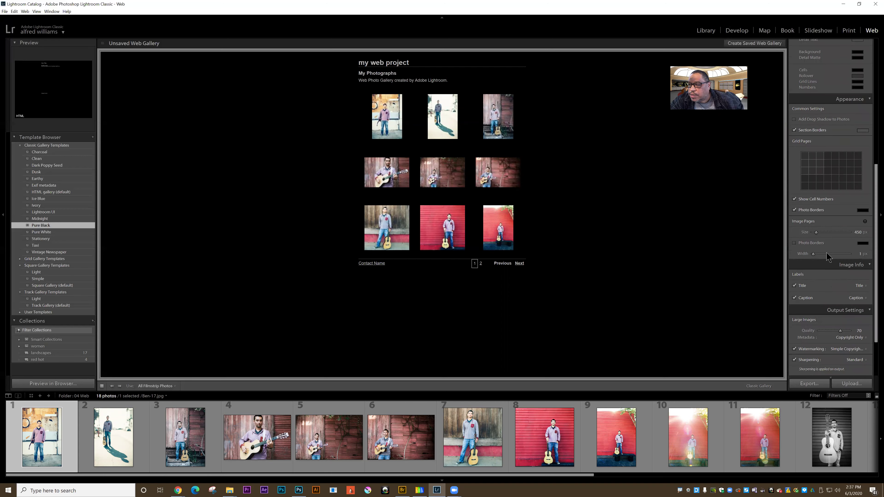
left_click_drag(816, 232, 817, 233)
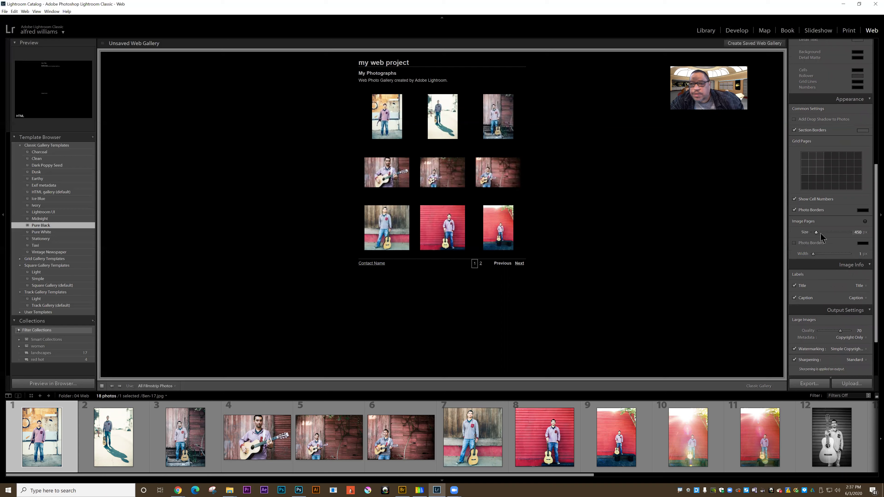
- Scroll down to Upload Settings and bring up the FTP server preset choices
scroll(852, 250, "up", 5)
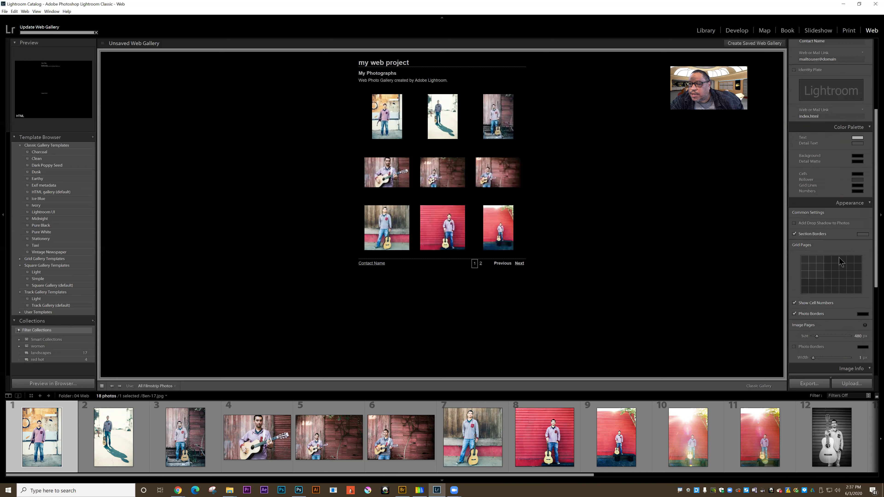
left_click_drag(875, 266, 875, 358)
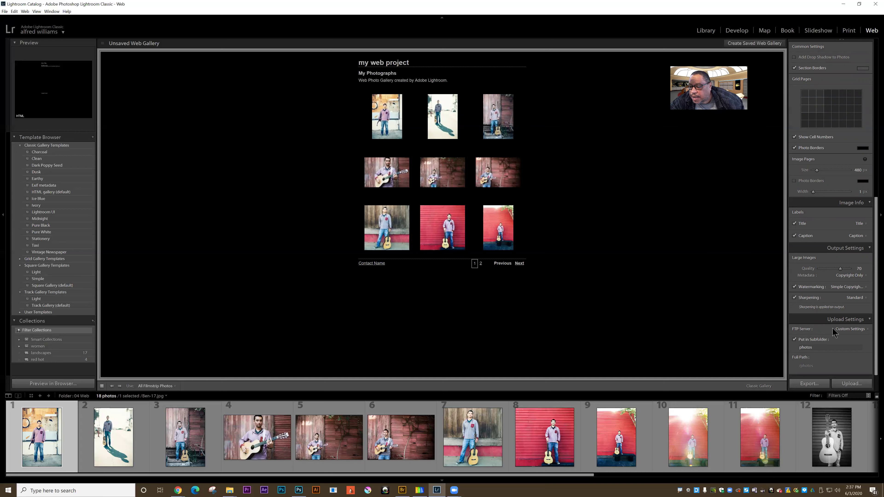
left_click(868, 328)
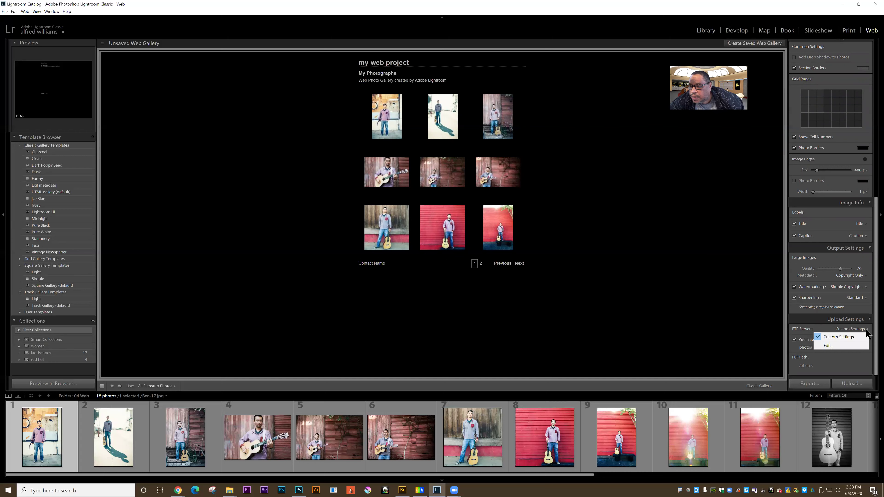
left_click(835, 347)
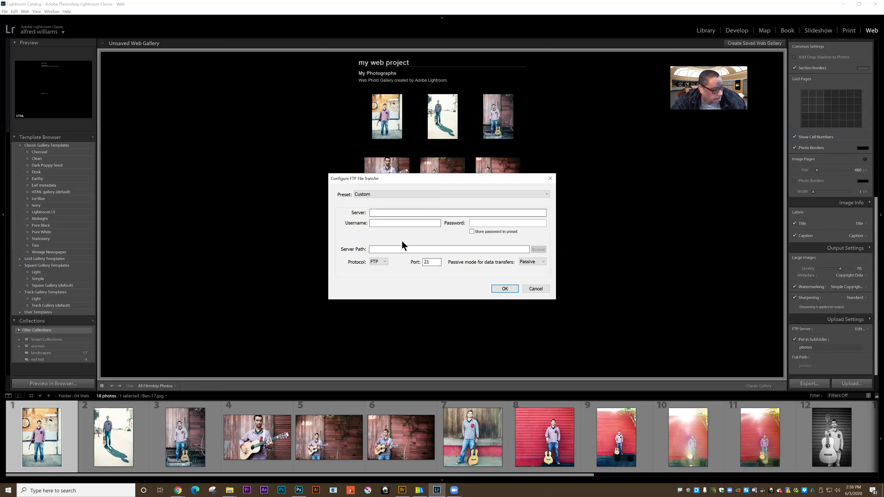
left_click(535, 288)
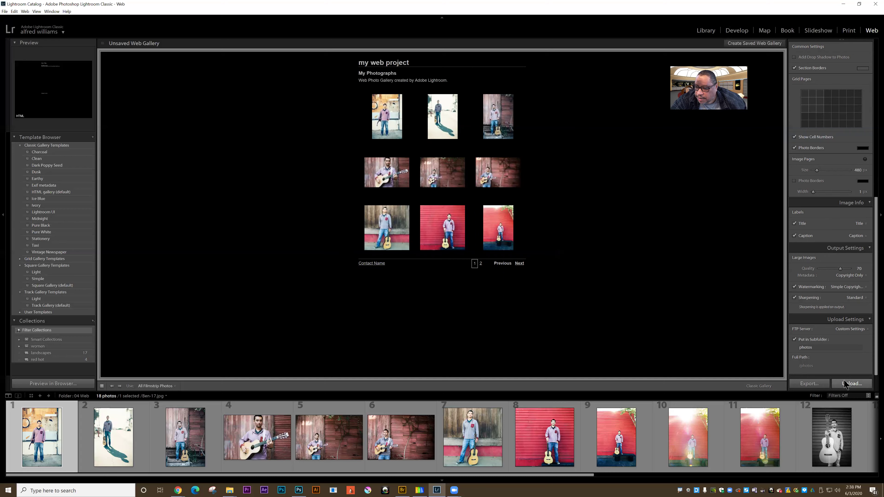
- Export the gallery as 'test012' into Documents > adobe lightroom classic
left_click(809, 384)
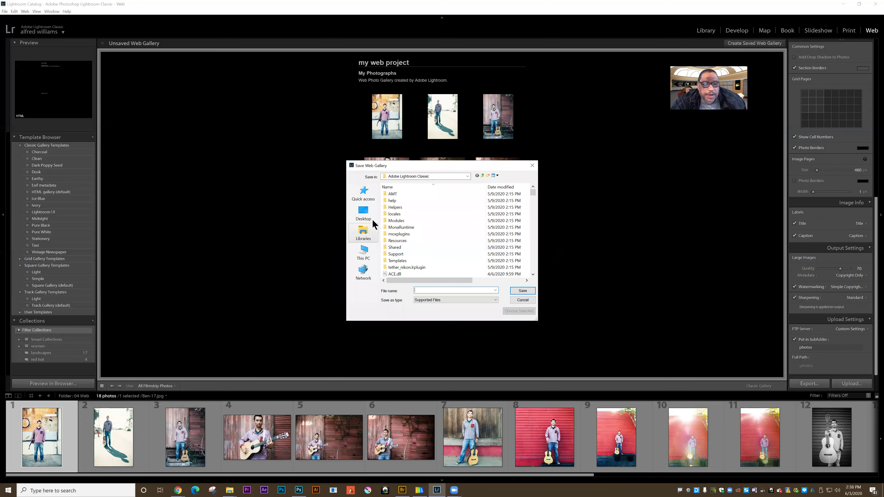
left_click(371, 236)
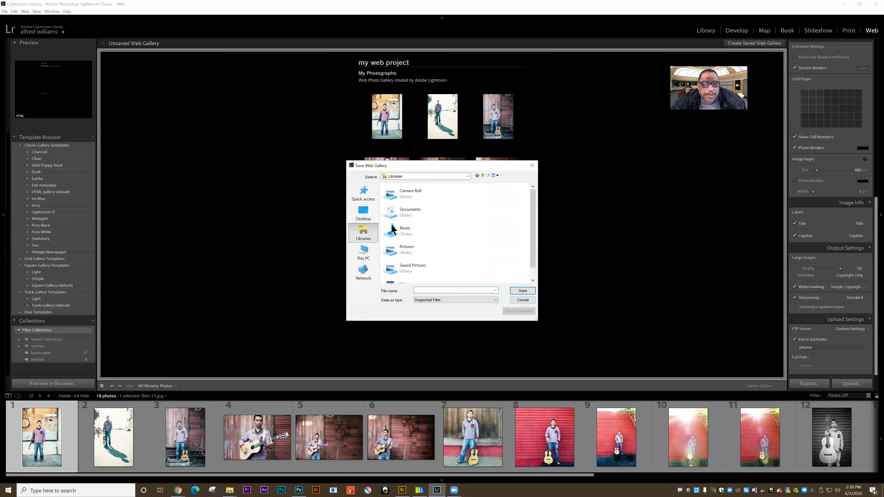
double_click(413, 215)
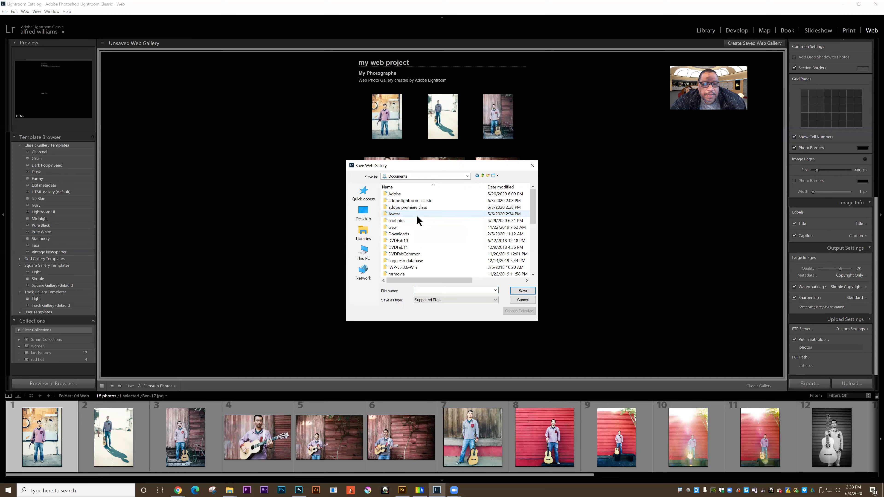
left_click(412, 202)
double_click(411, 201)
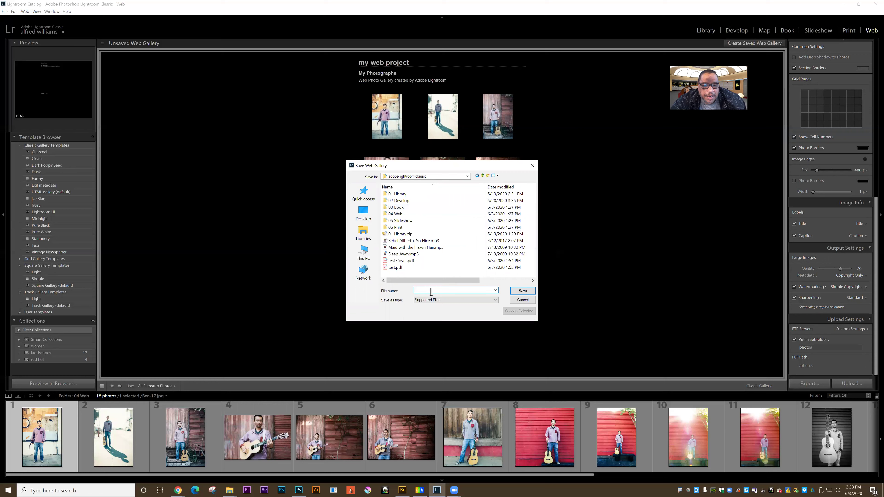
type("test")
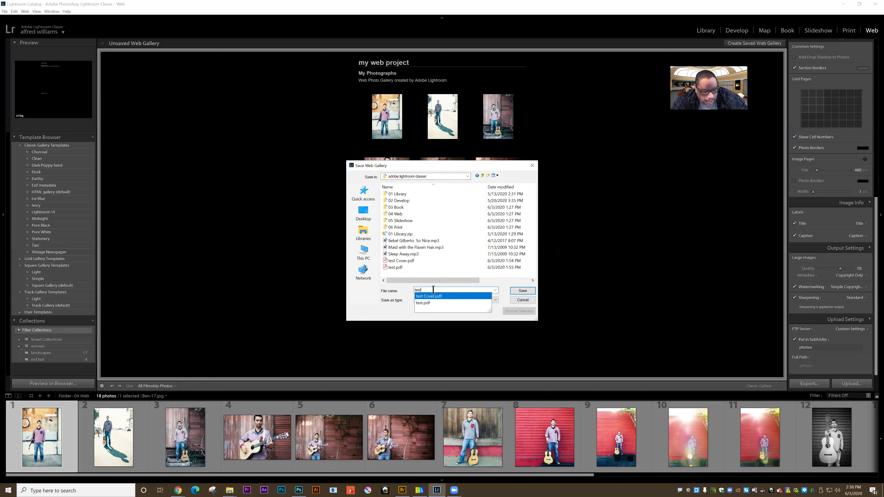
type("012")
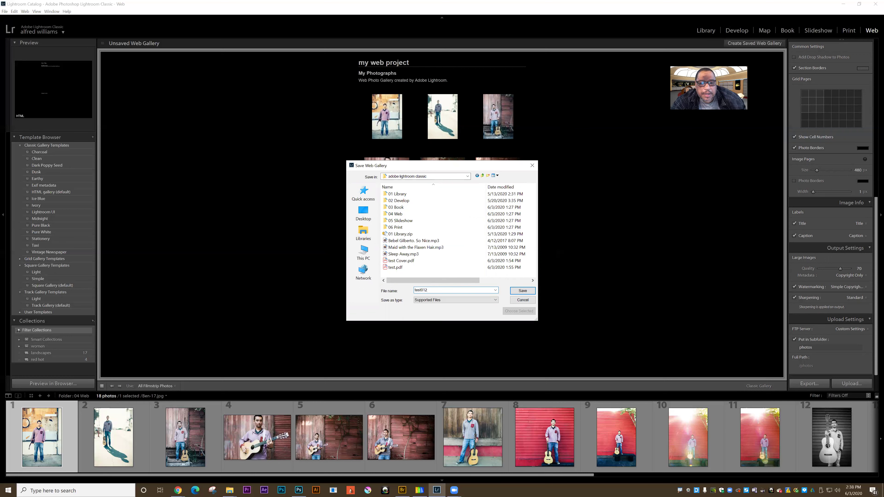
left_click(519, 292)
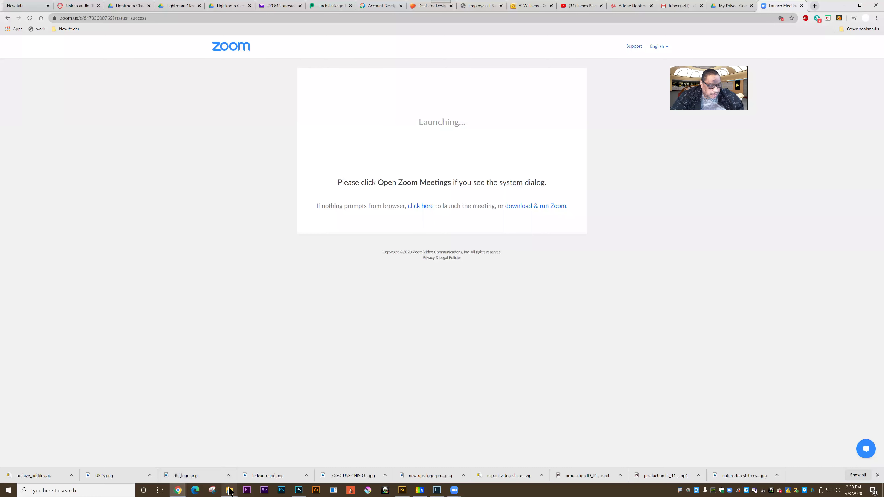
- In File Explorer, open Documents > adobe lightroom classic > test01, peek into content, and return
mouse_move(230, 490)
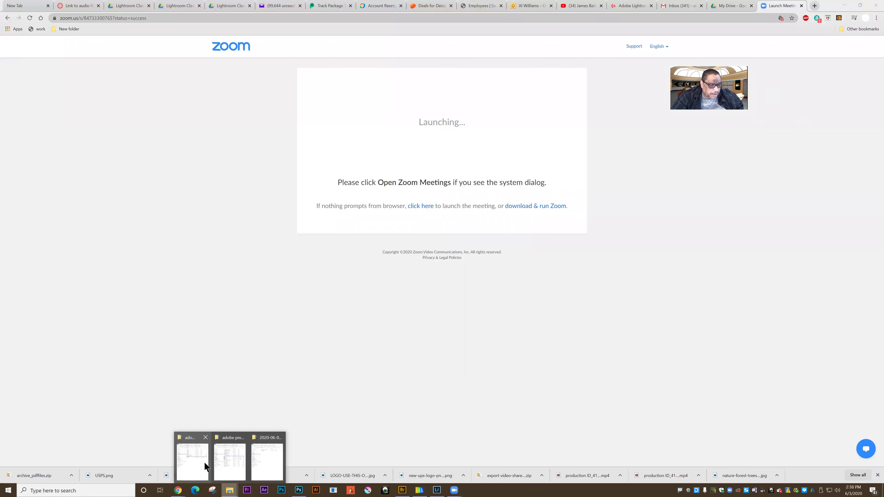
left_click(199, 468)
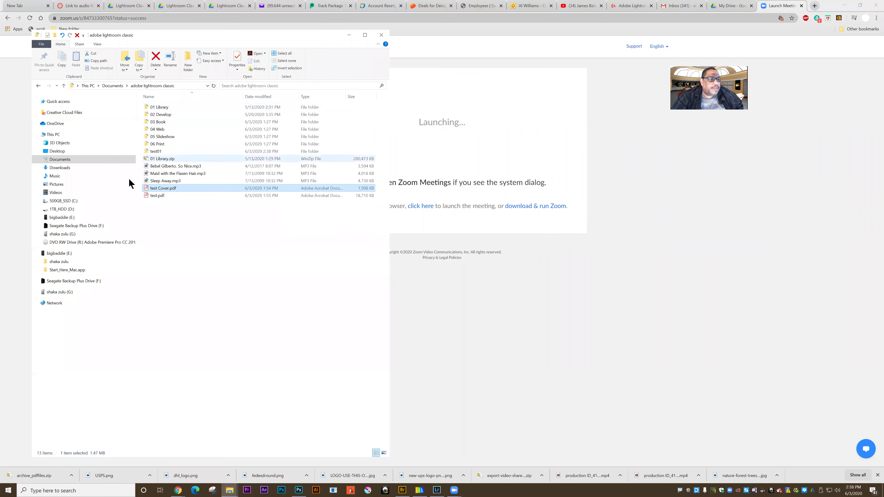
left_click(98, 160)
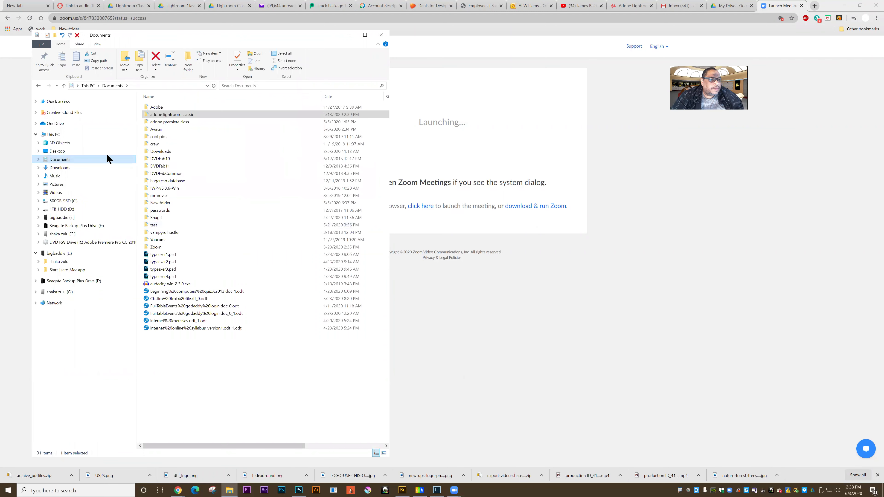
double_click(169, 116)
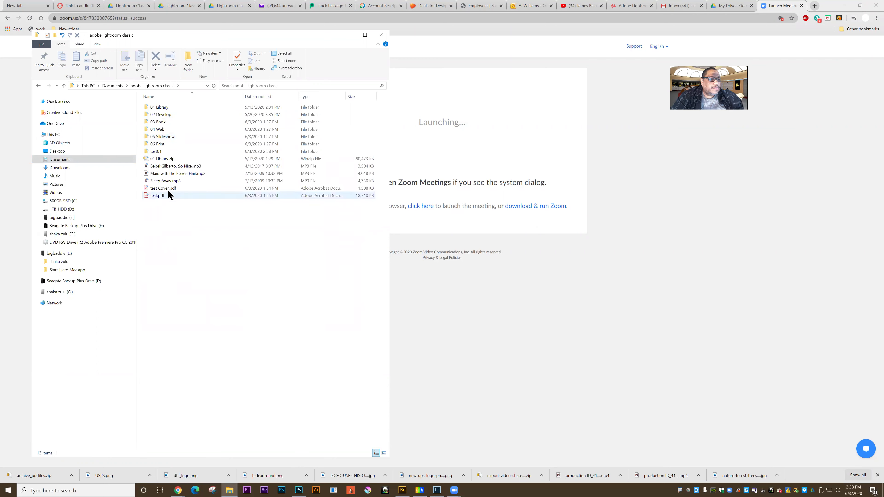
double_click(155, 151)
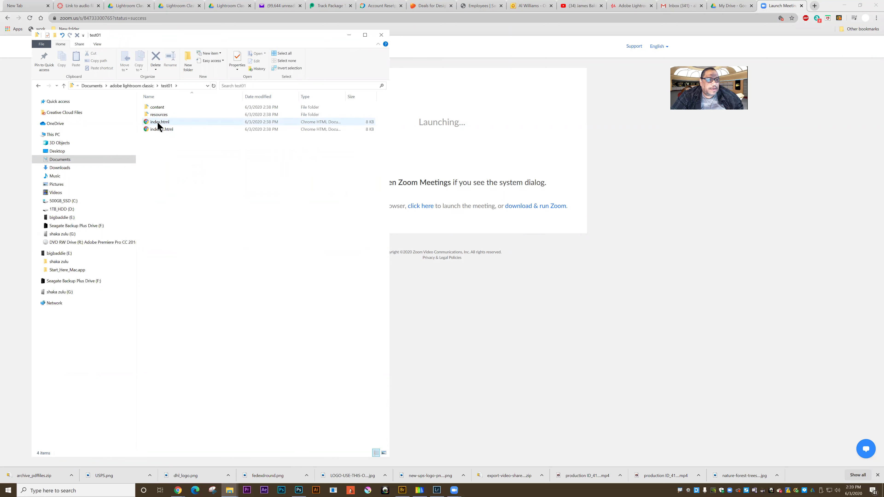
double_click(157, 106)
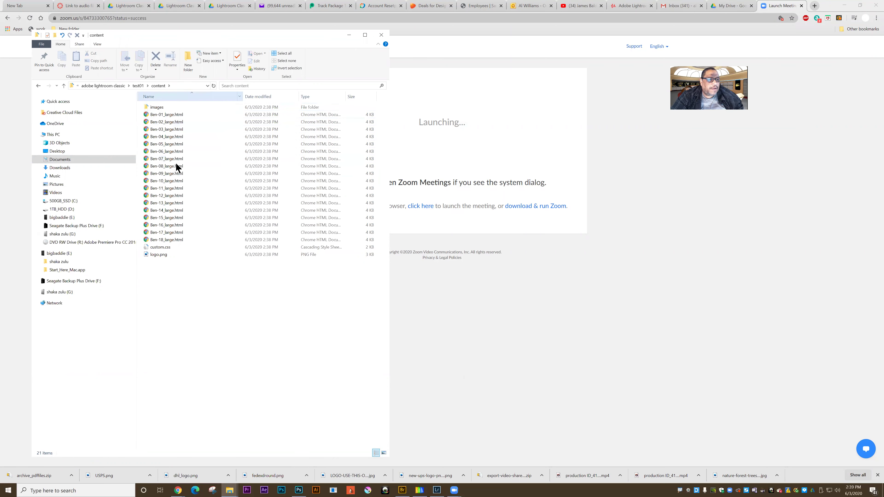
key("alt+Left")
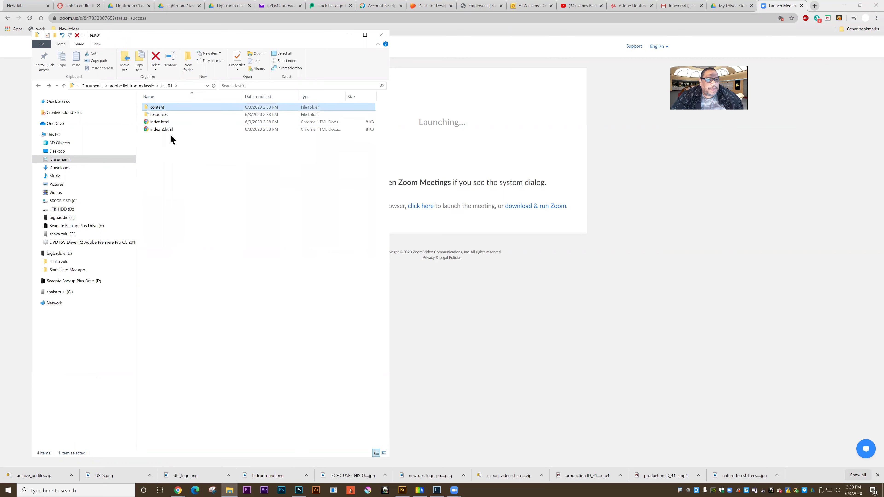
- Open index.html in Chrome and view three photos large, returning to the grid each time
double_click(161, 122)
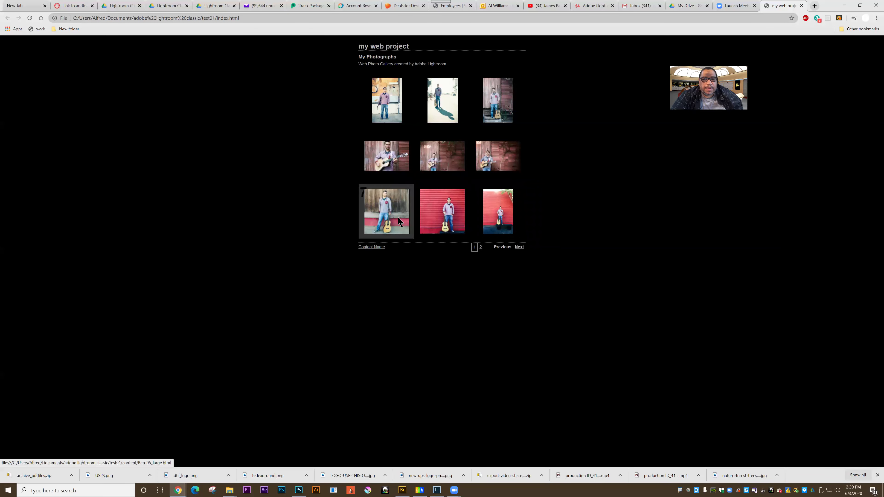
left_click(397, 216)
left_click(459, 186)
left_click(476, 215)
left_click(472, 194)
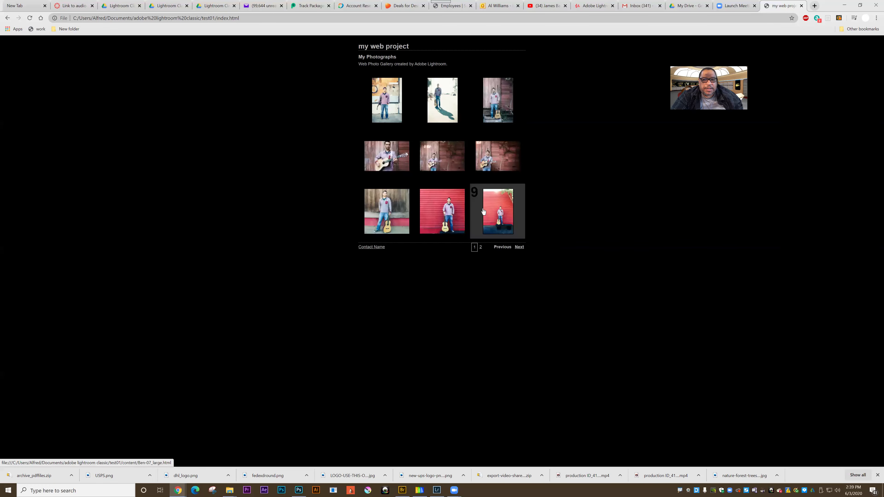
left_click(465, 220)
left_click(465, 220)
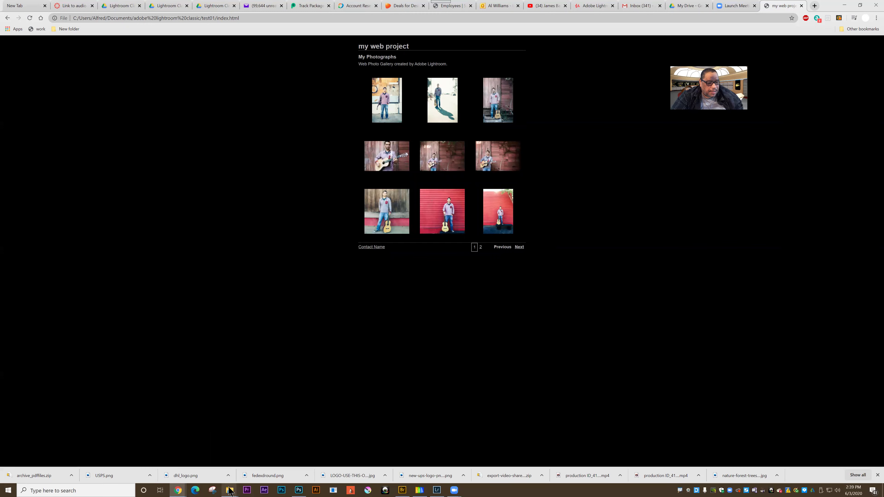
- Cycle through the Explorer windows and go up to the adobe lightroom classic folder
mouse_move(230, 490)
left_click(254, 463)
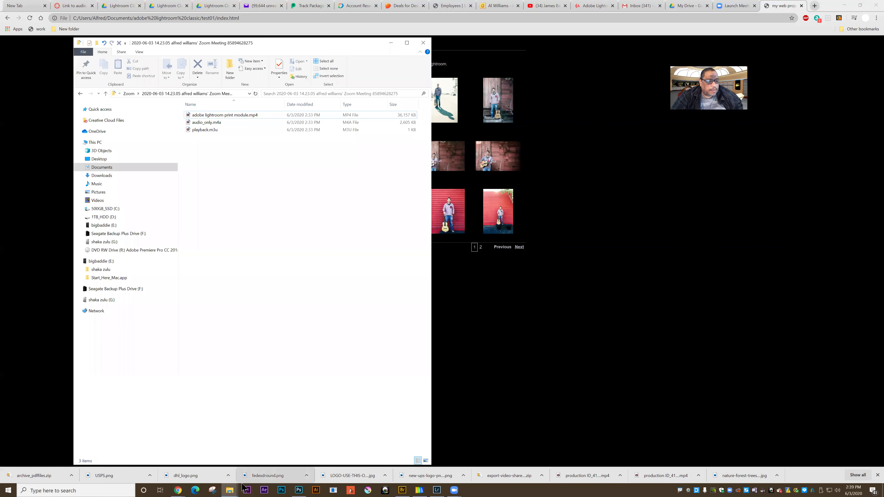
left_click(223, 466)
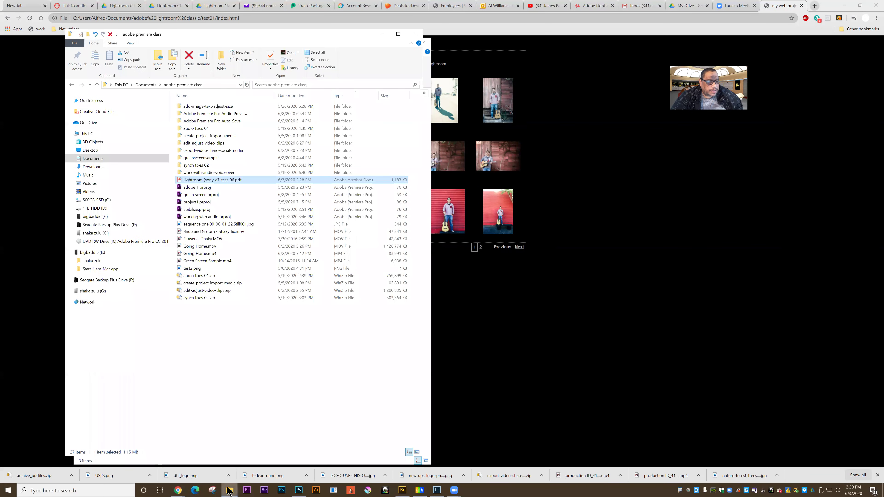
left_click(192, 461)
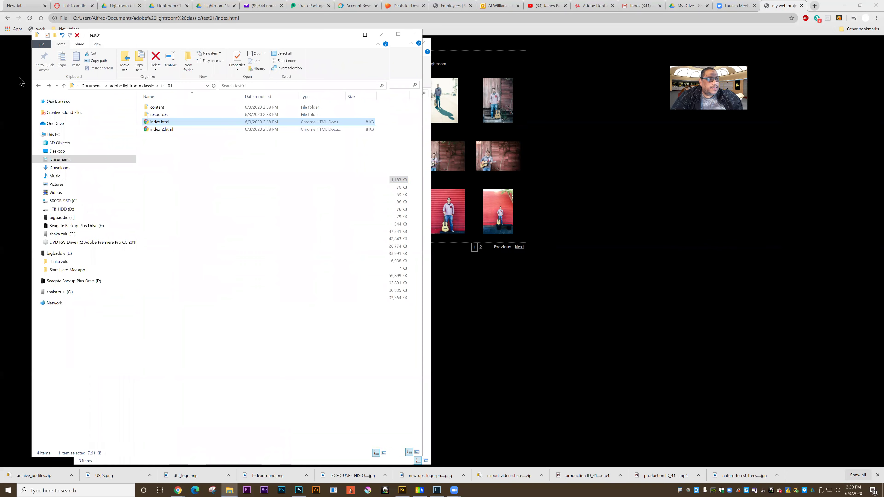
left_click(37, 85)
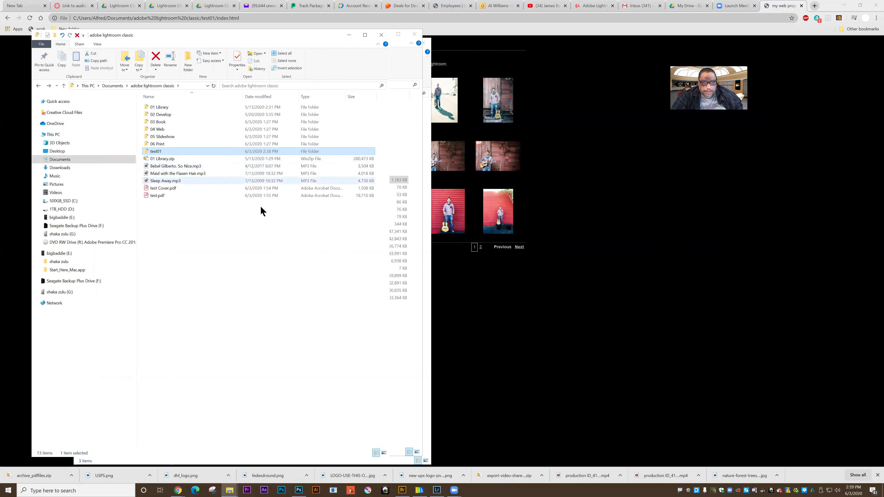
- Minimize the adobe lightroom classic and adobe premiere class windows and close the Zoom folder
left_click(349, 35)
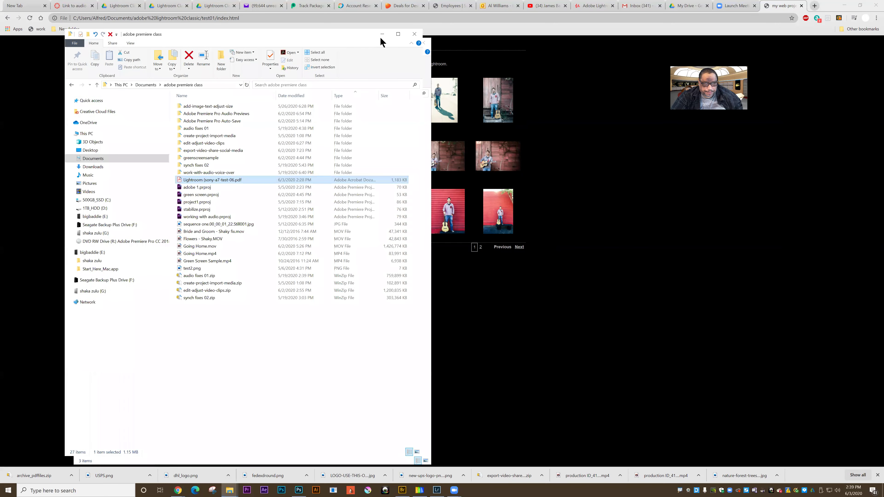
left_click(382, 35)
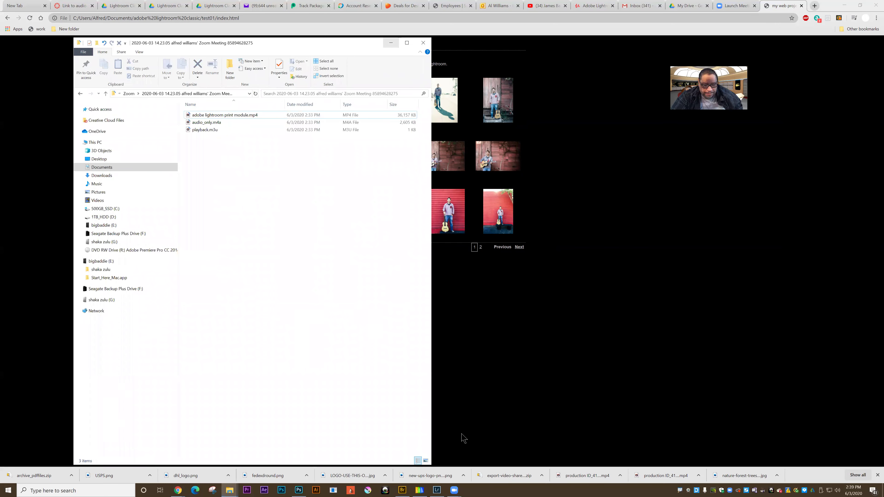
key("super+Down")
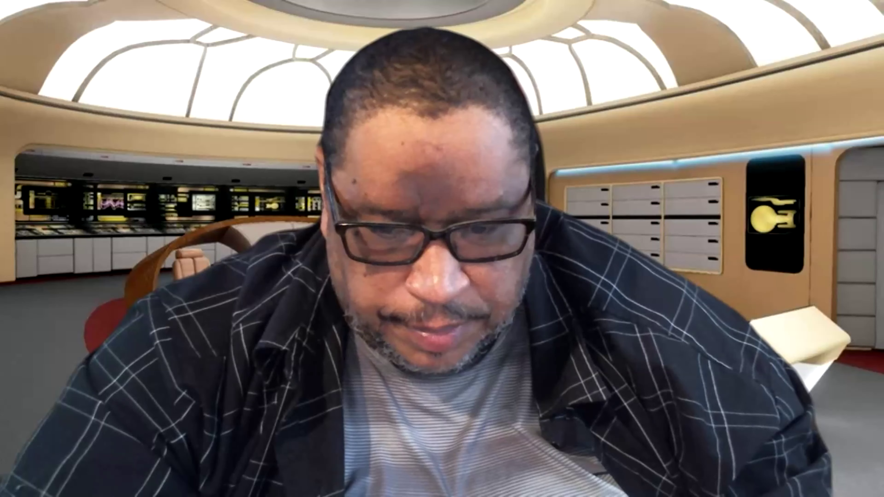